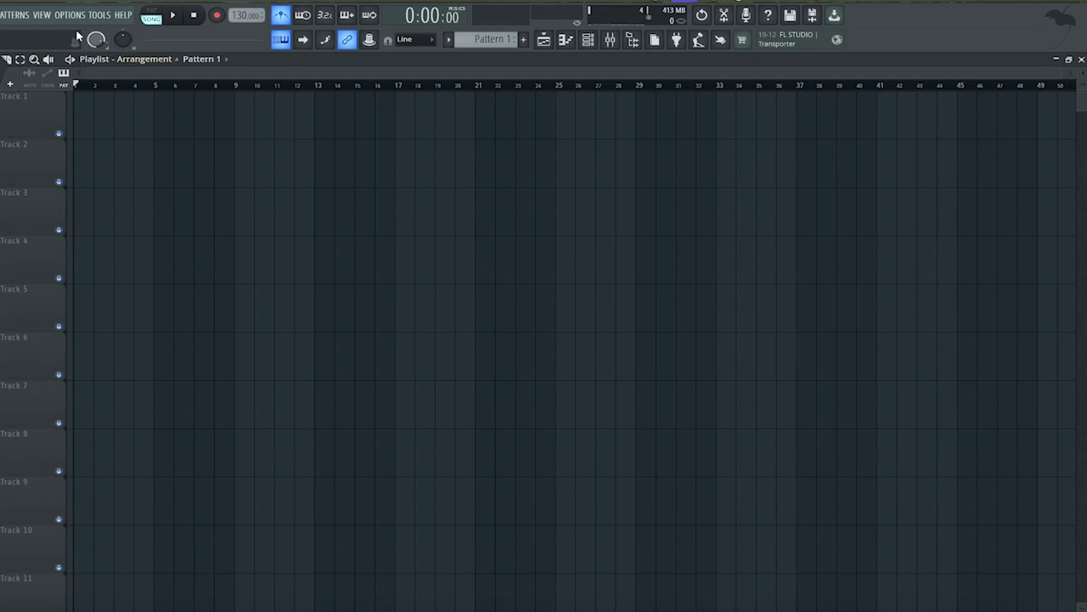
- Choose Scarlett Solo USB as the audio device in the Audio settings
click(69, 14)
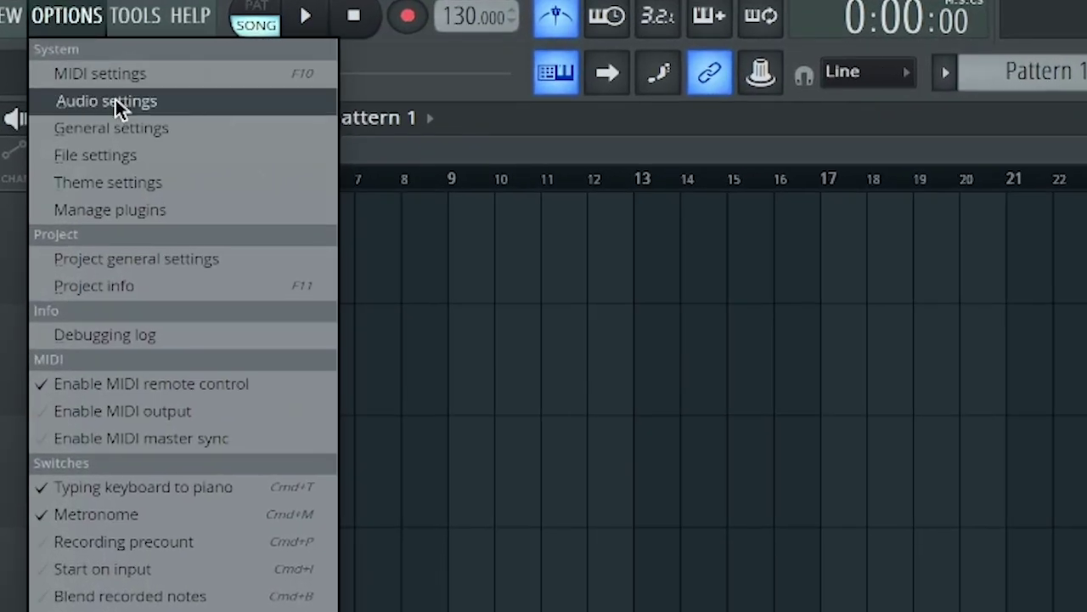
click(116, 109)
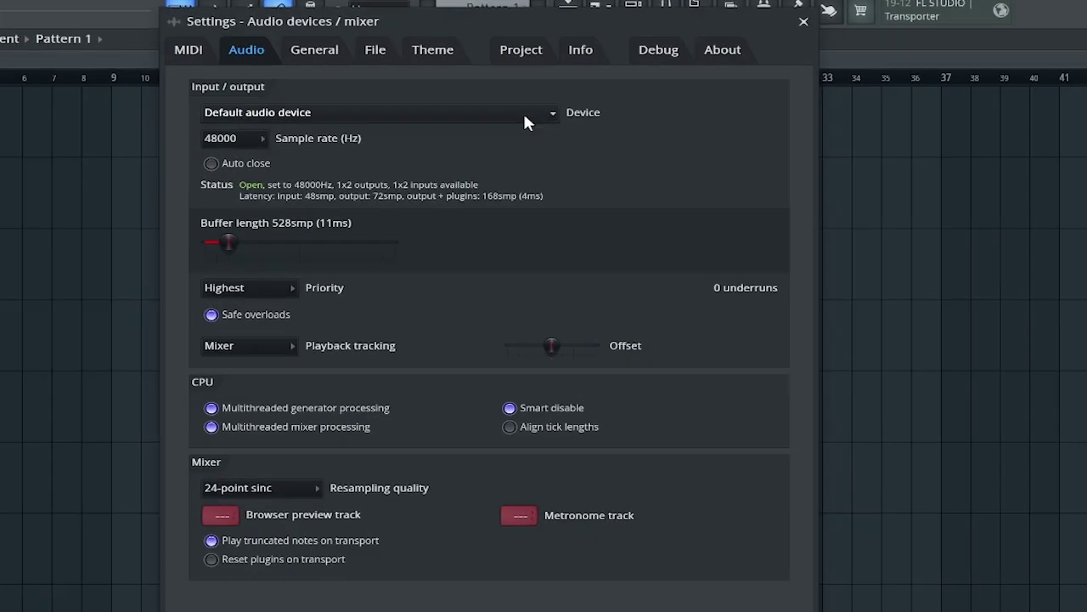
click(533, 114)
click(465, 216)
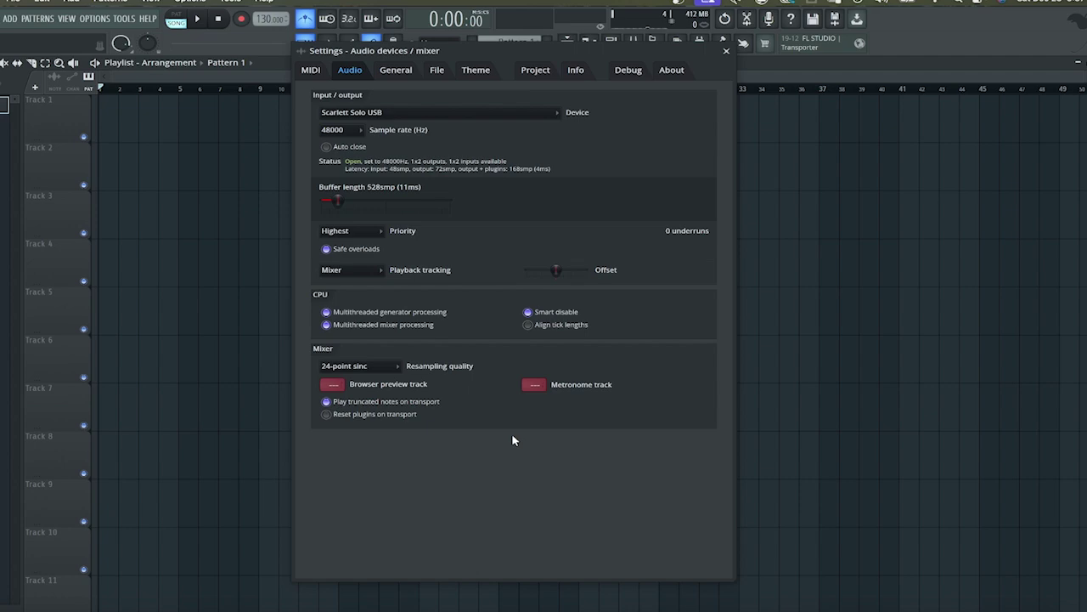
key(Escape)
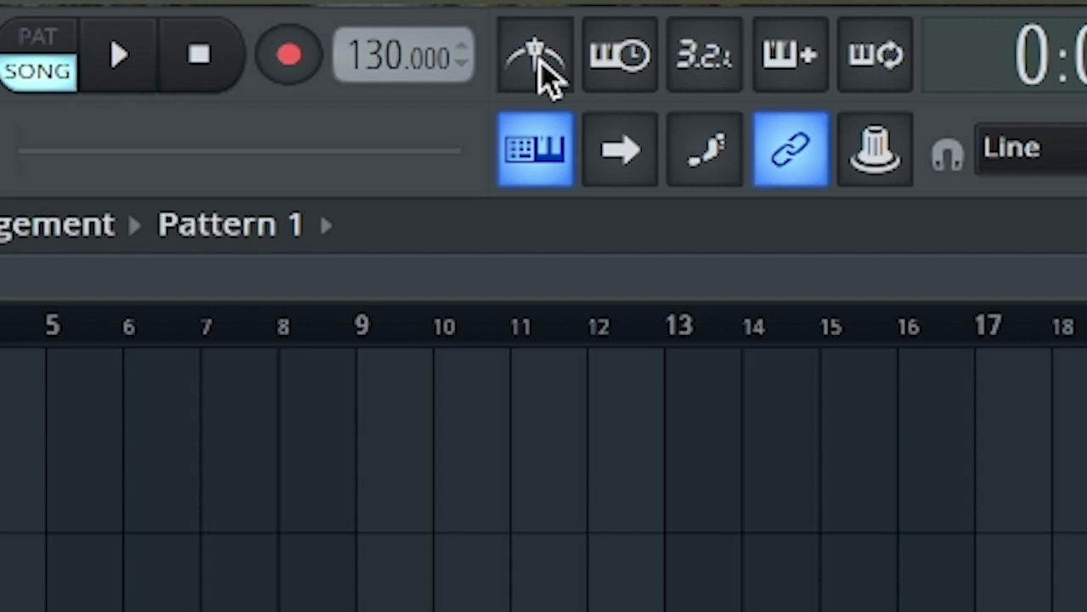
- Enable the metronome in the transport toolbar
click(541, 62)
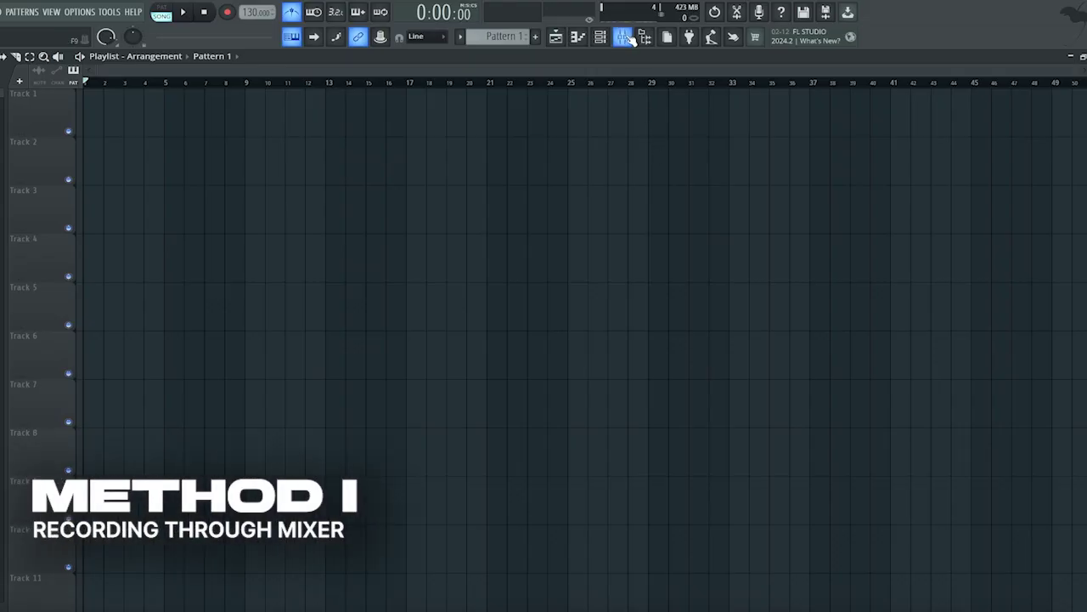
click(629, 39)
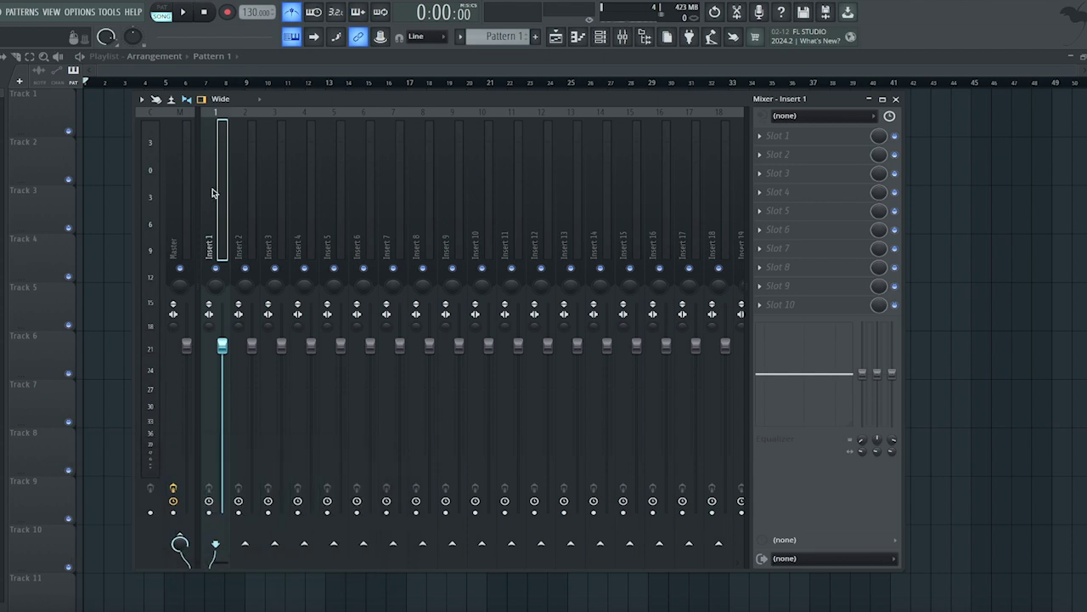
- Set mixer Insert 1's input to Input 1, then close the mixer
click(798, 116)
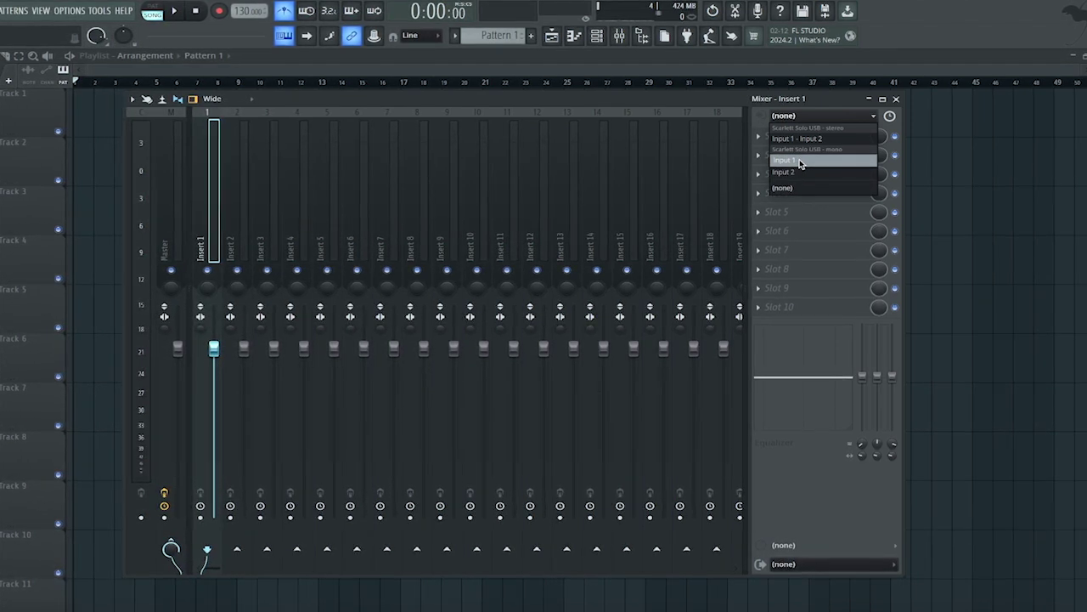
click(799, 161)
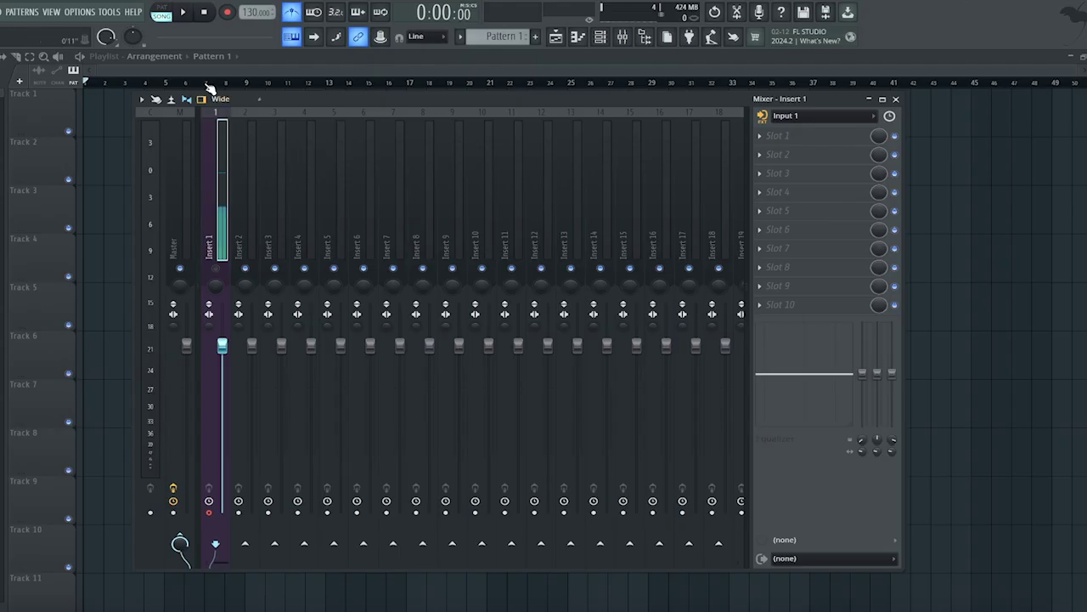
key(F9)
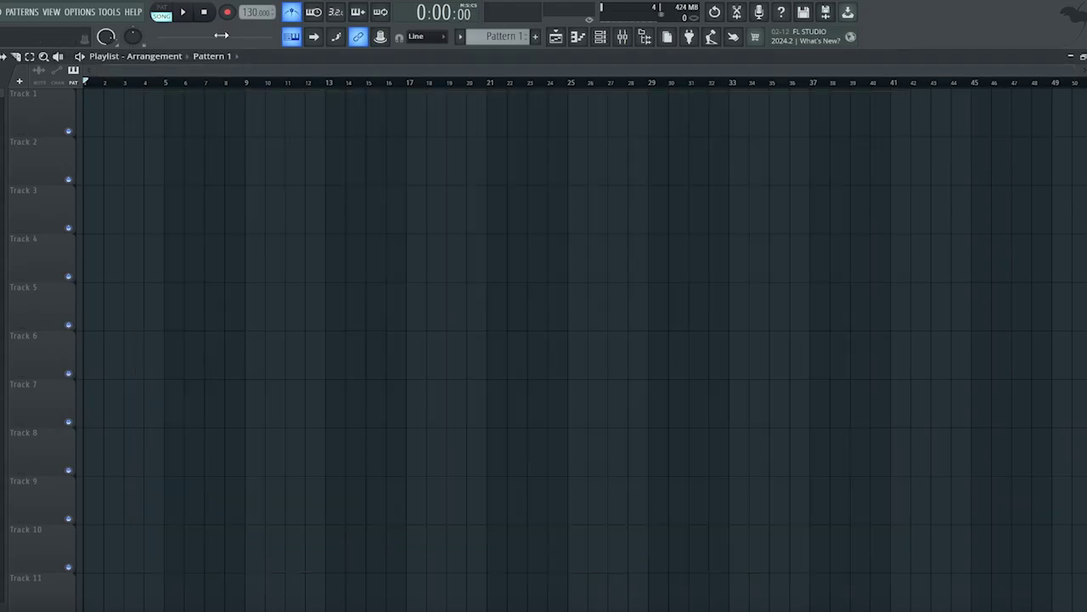
- Record a short test clip onto Track 1 and scrub the playhead along the ruler
click(227, 11)
key(space)
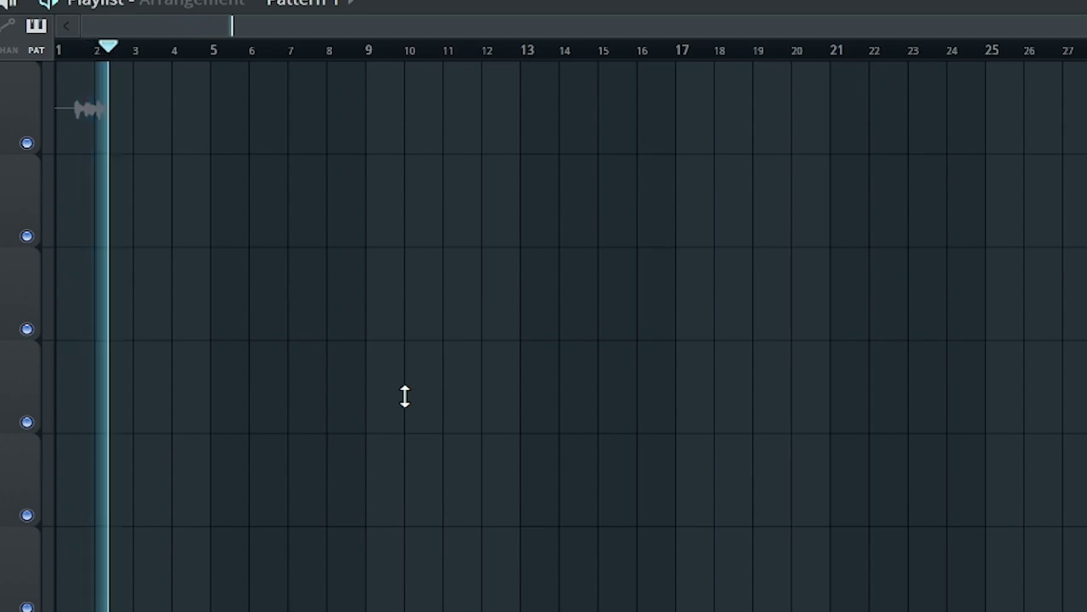
key(space)
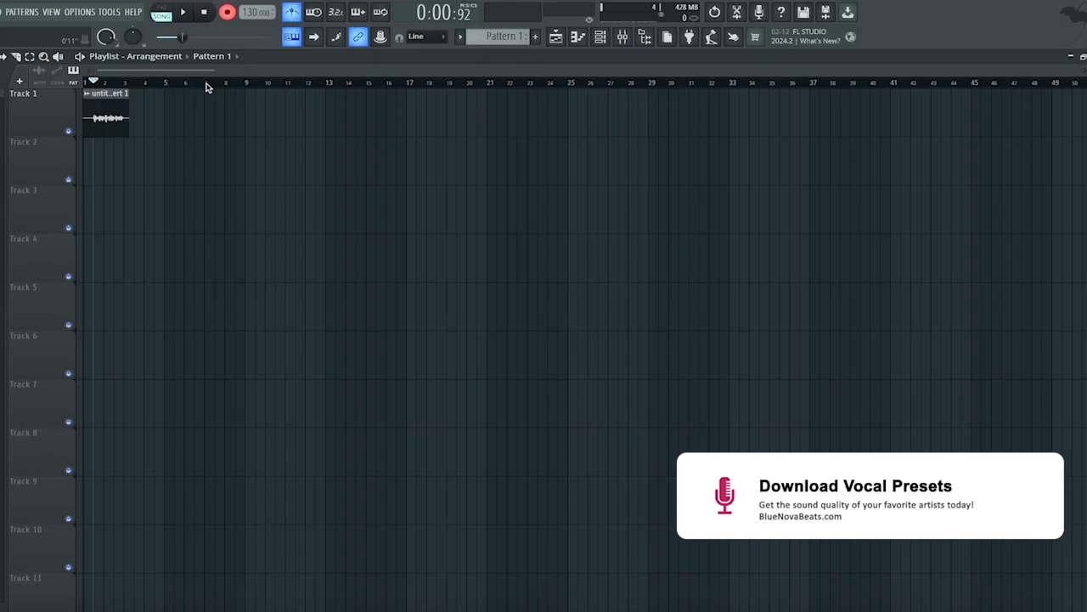
drag(206, 88, 568, 82)
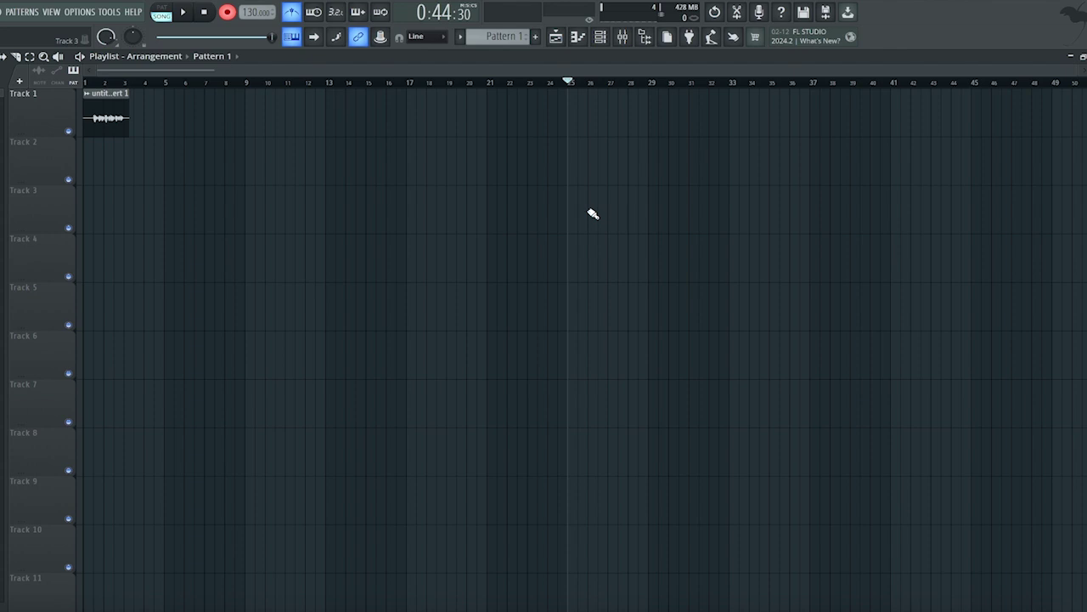
key(F9)
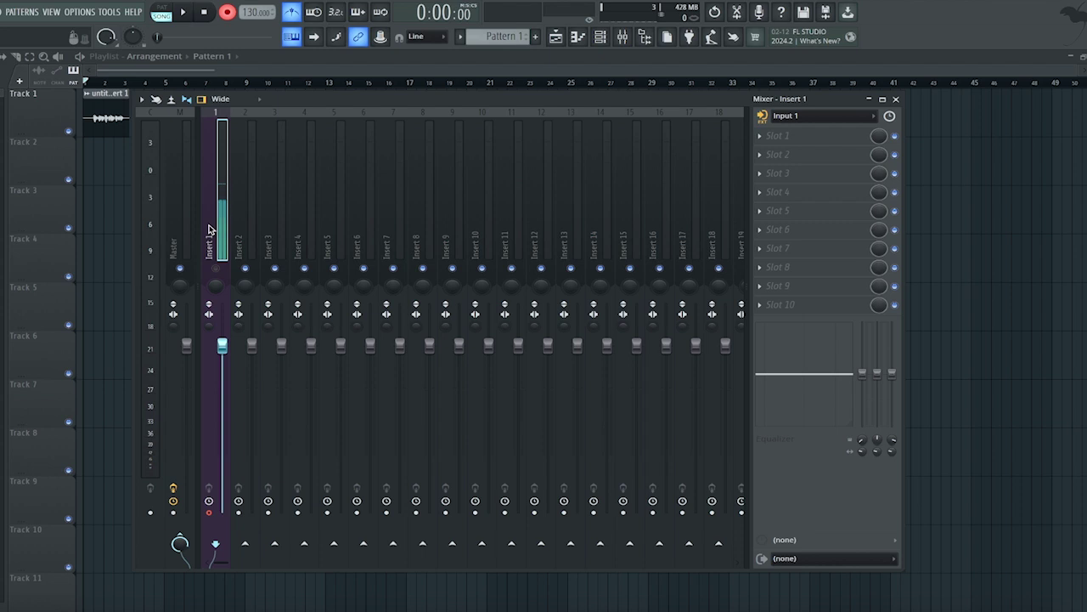
- Rename mixer Insert 1 to REC
right_click(210, 229)
click(265, 124)
text(RE)
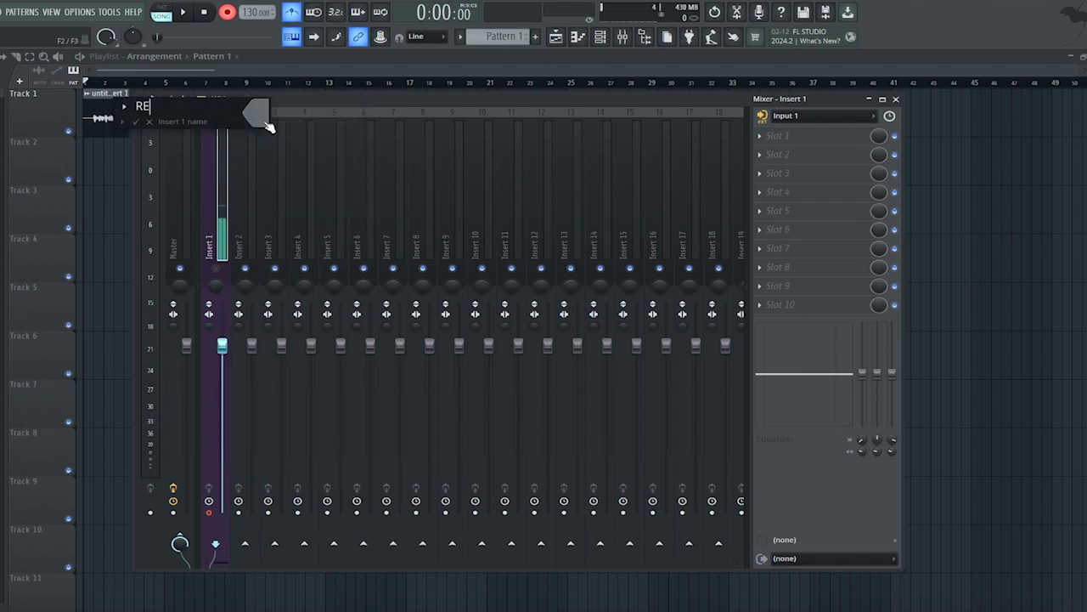
text(C)
key(Return)
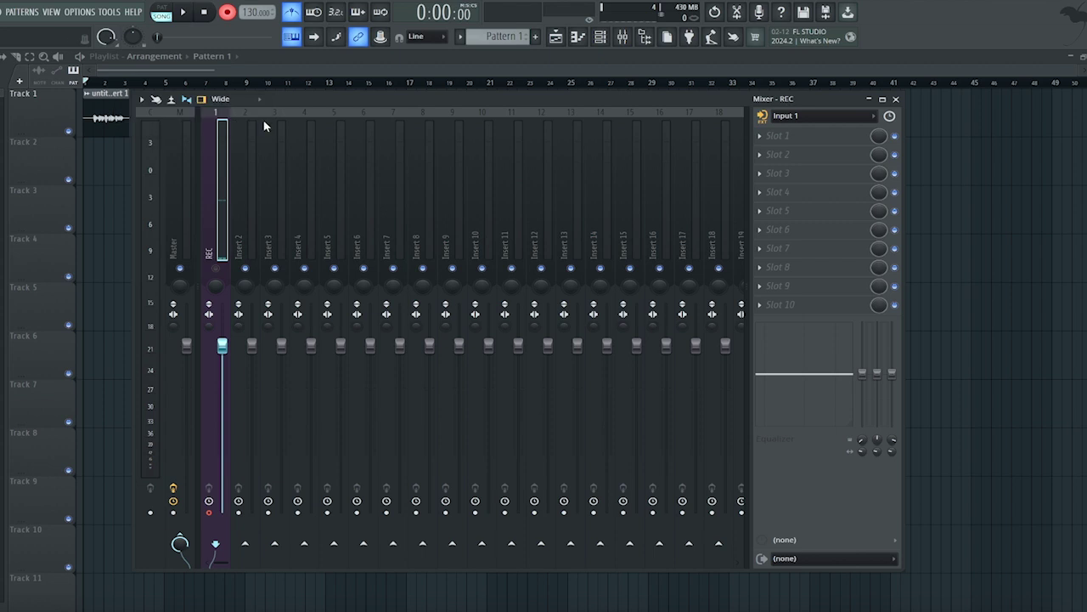
- Colour the REC track red and dock it to the left
right_click(211, 186)
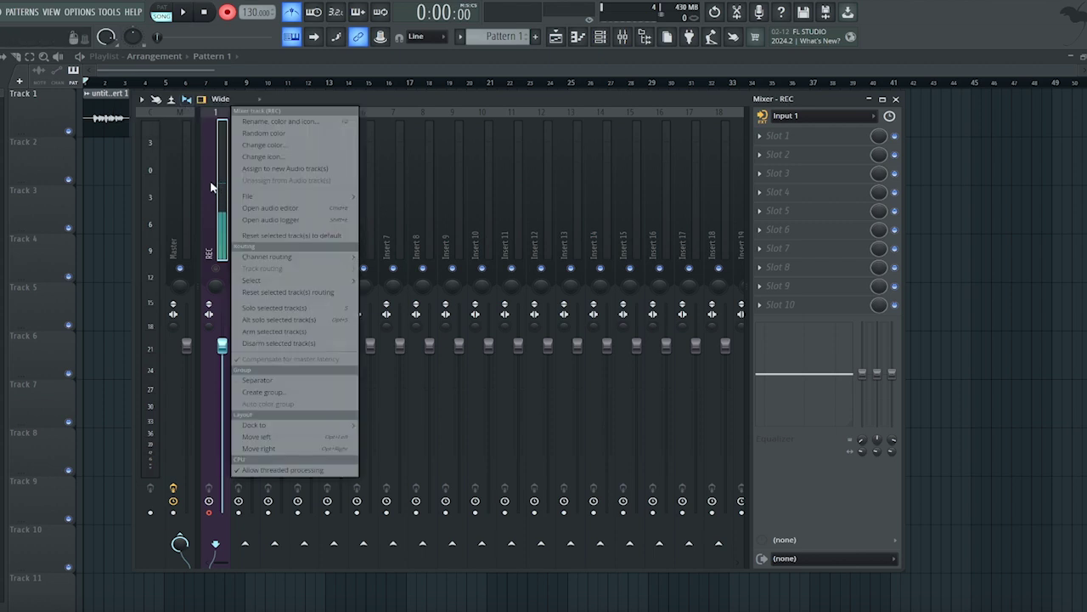
click(265, 146)
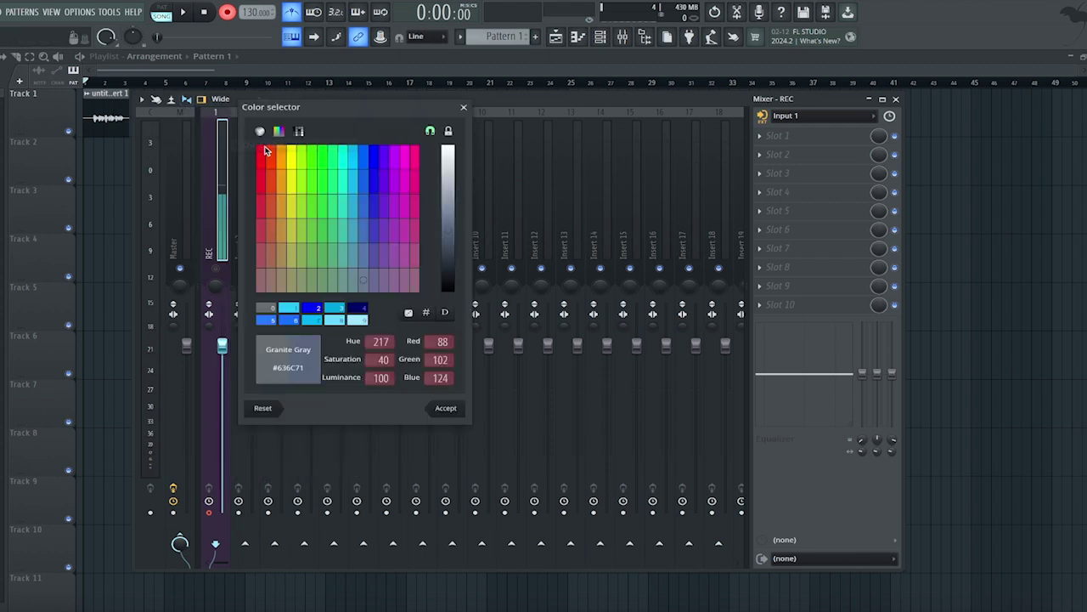
click(266, 161)
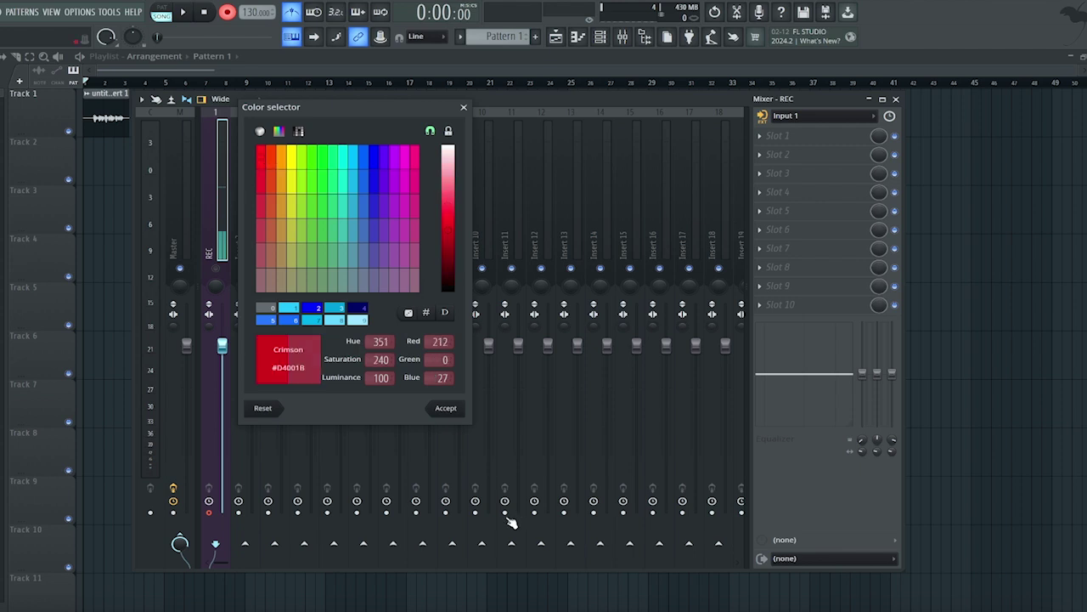
click(455, 411)
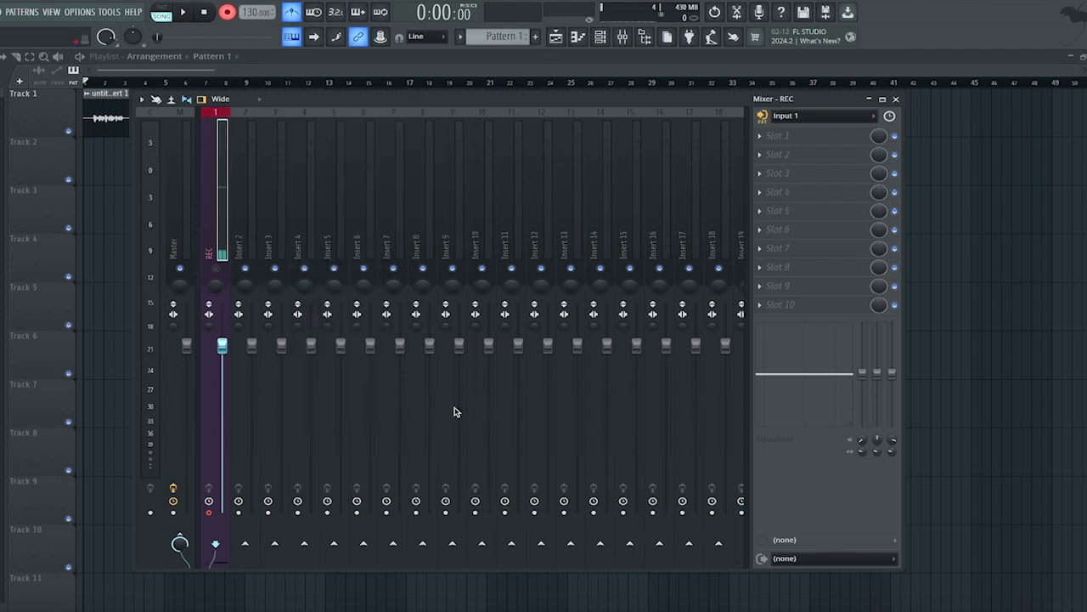
right_click(212, 235)
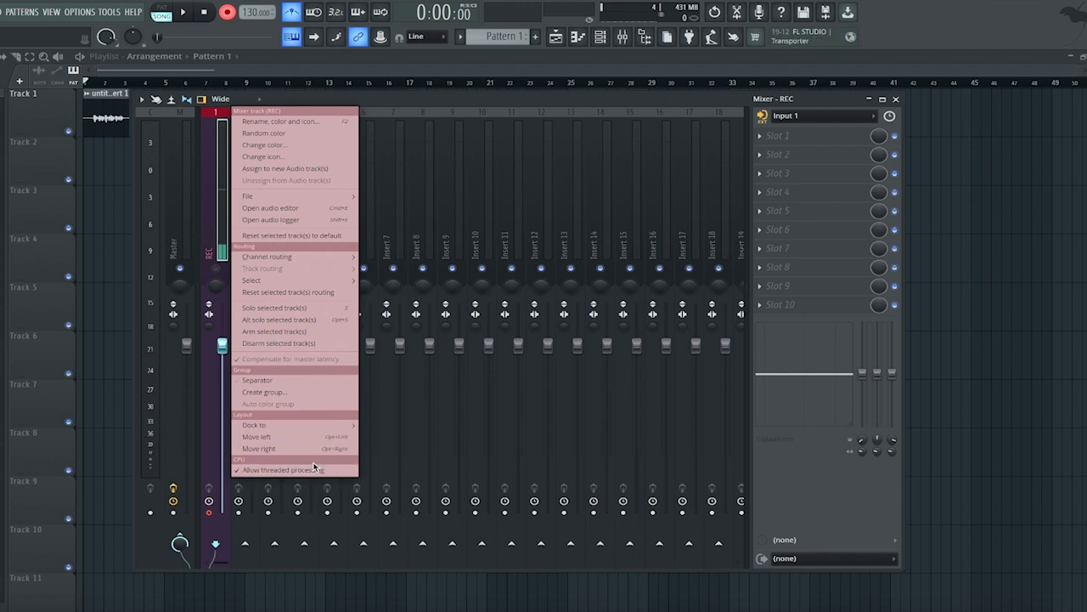
mouse_move(255, 424)
click(373, 426)
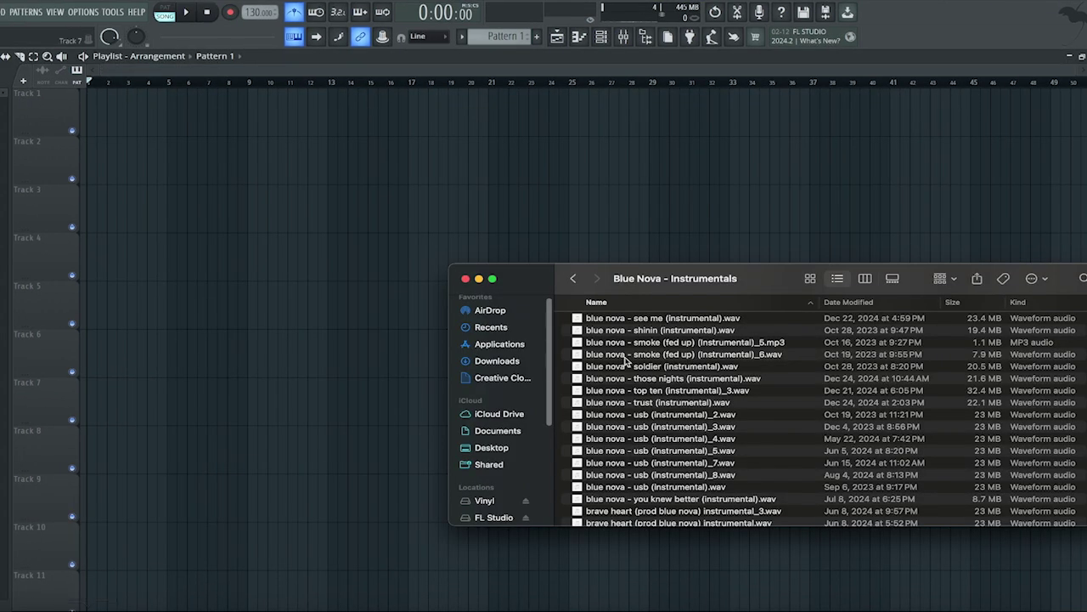
- Drag 'blue nova - usb (instrumental)_8.wav' from Finder onto playlist Track 1
drag(701, 478, 49, 116)
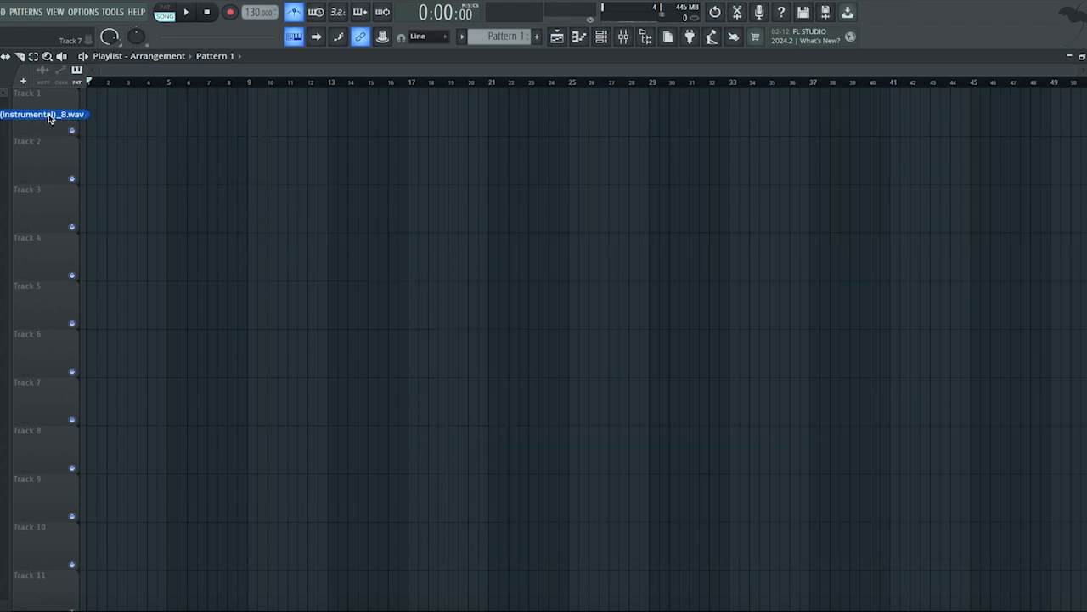
drag(49, 117, 49, 116)
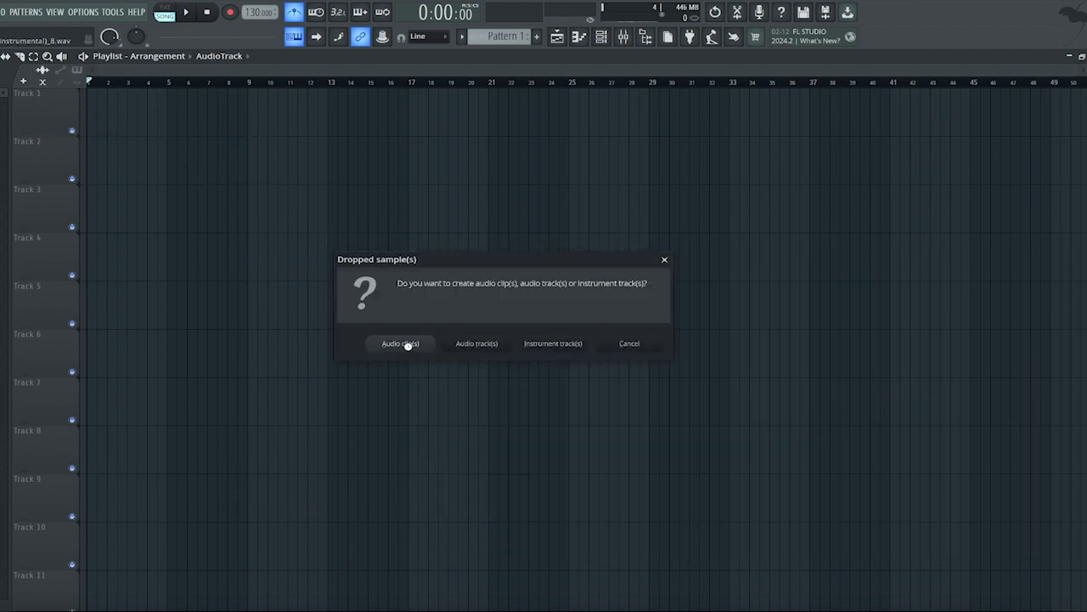
- Import the dropped blue nova beat as an audio clip on Track 1
click(412, 347)
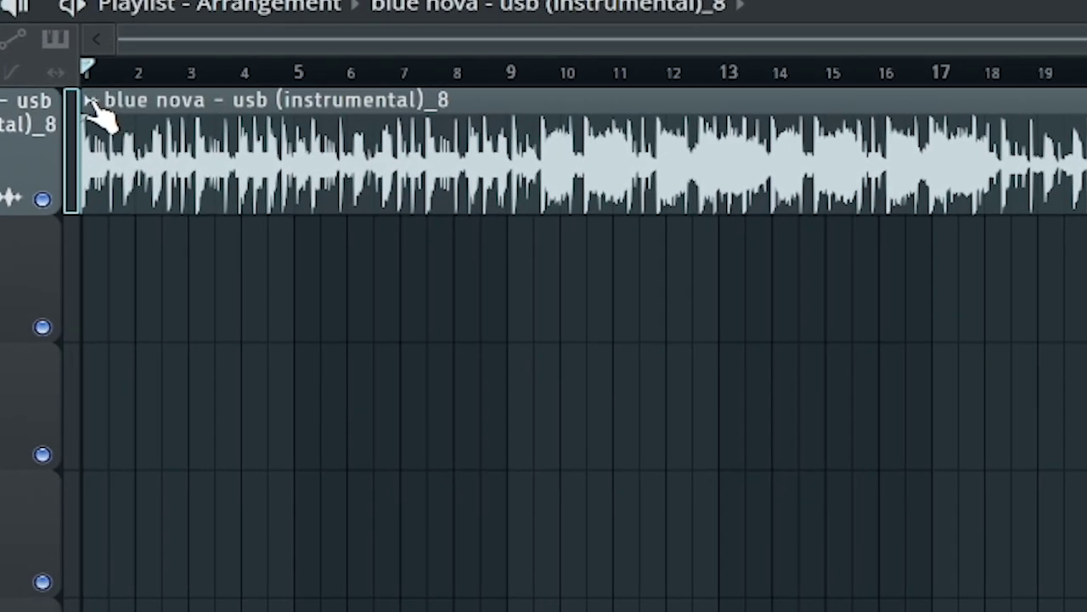
click(90, 100)
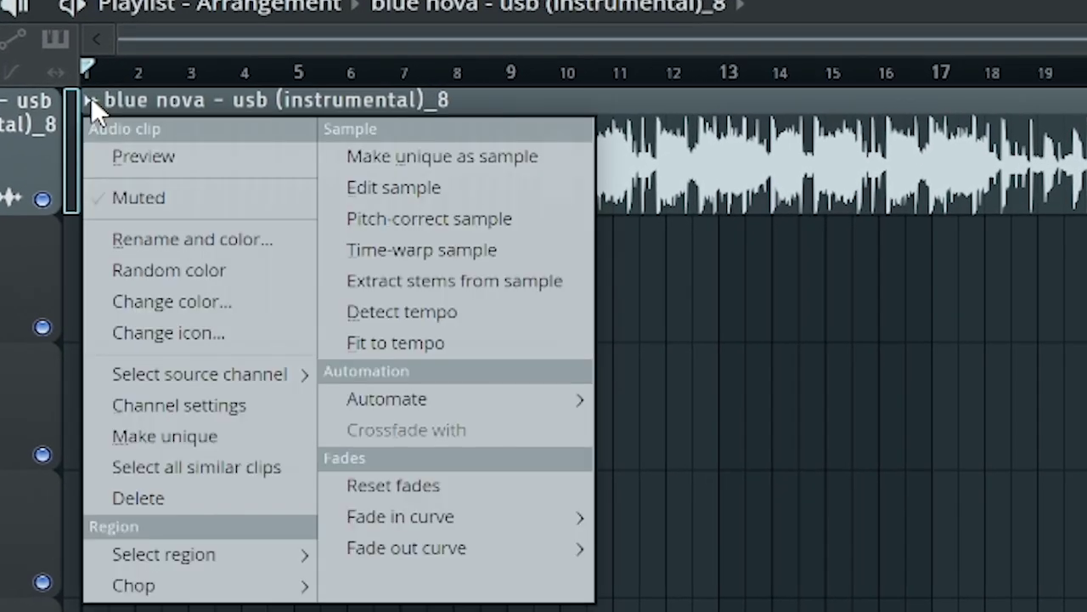
- Detect the clip's tempo in the 100–200 range and set the project to 120 BPM
click(470, 316)
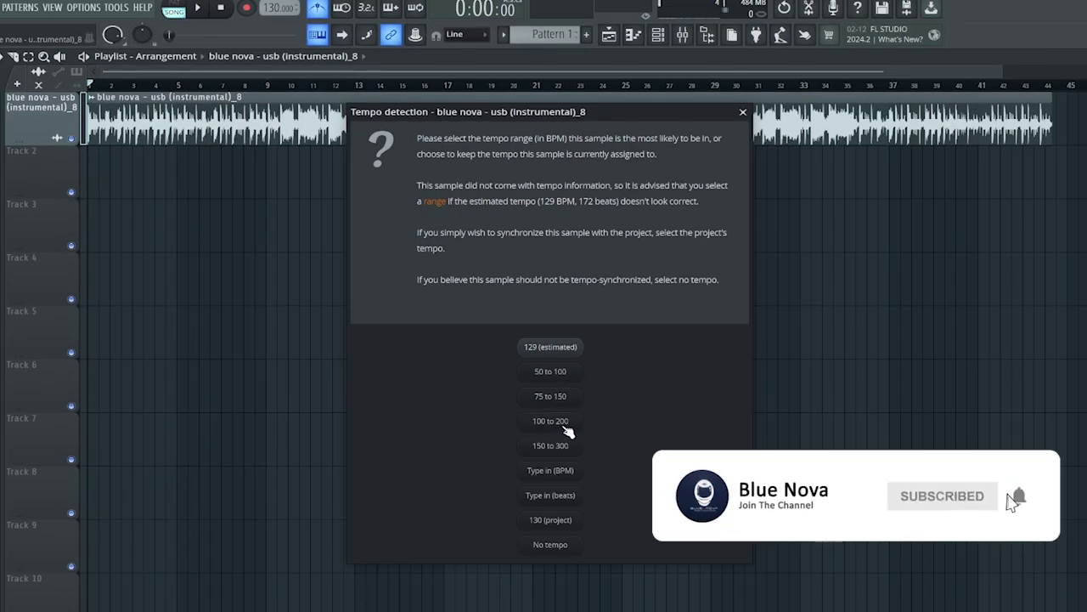
click(561, 423)
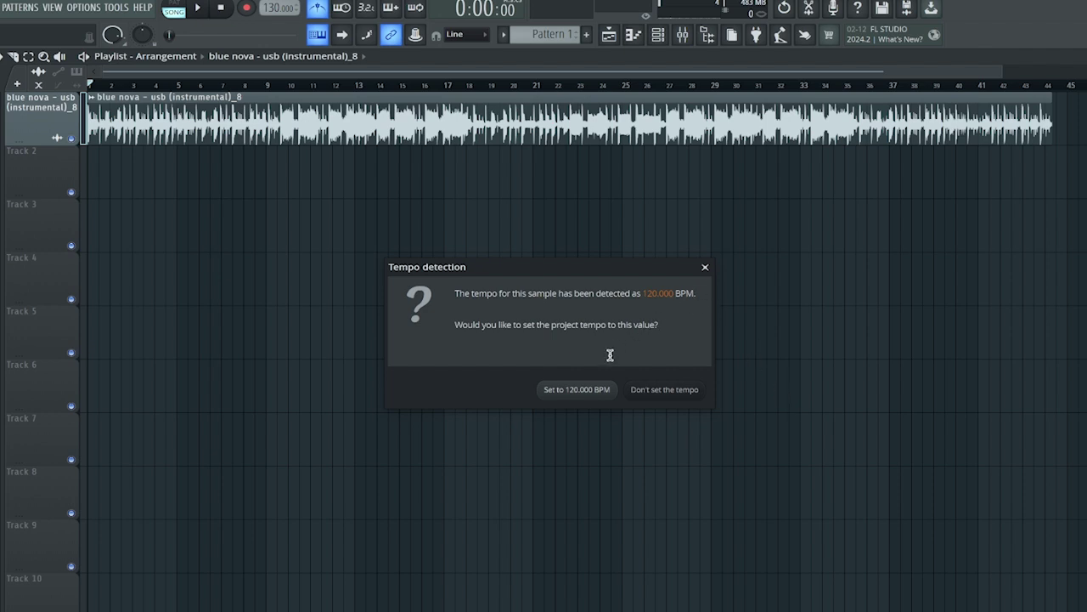
click(573, 392)
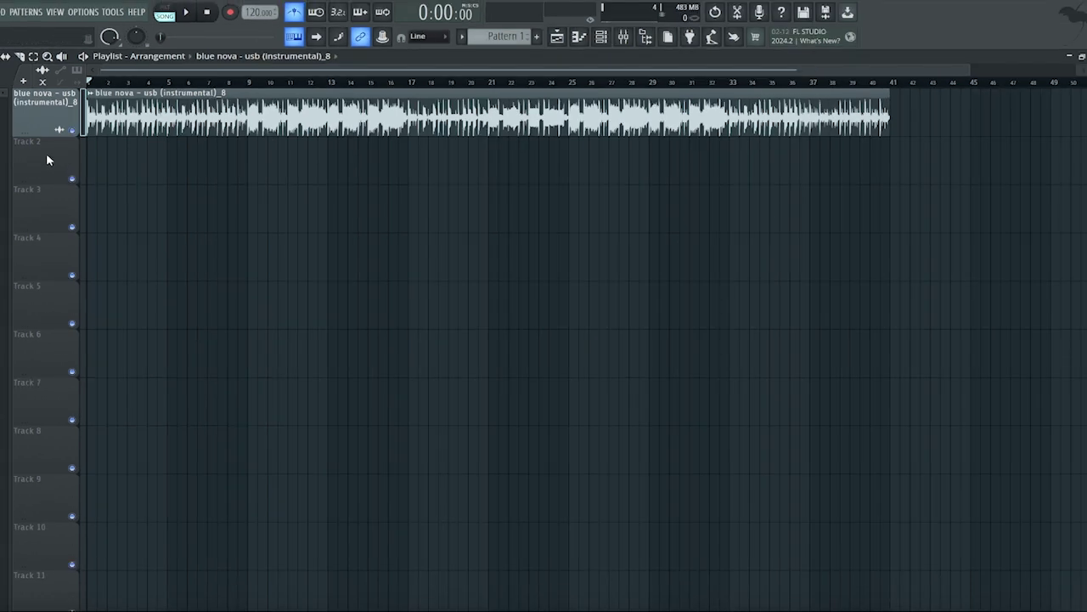
- Add Track 2 as an audio track on Insert 6, fed by mono Input 1
click(22, 83)
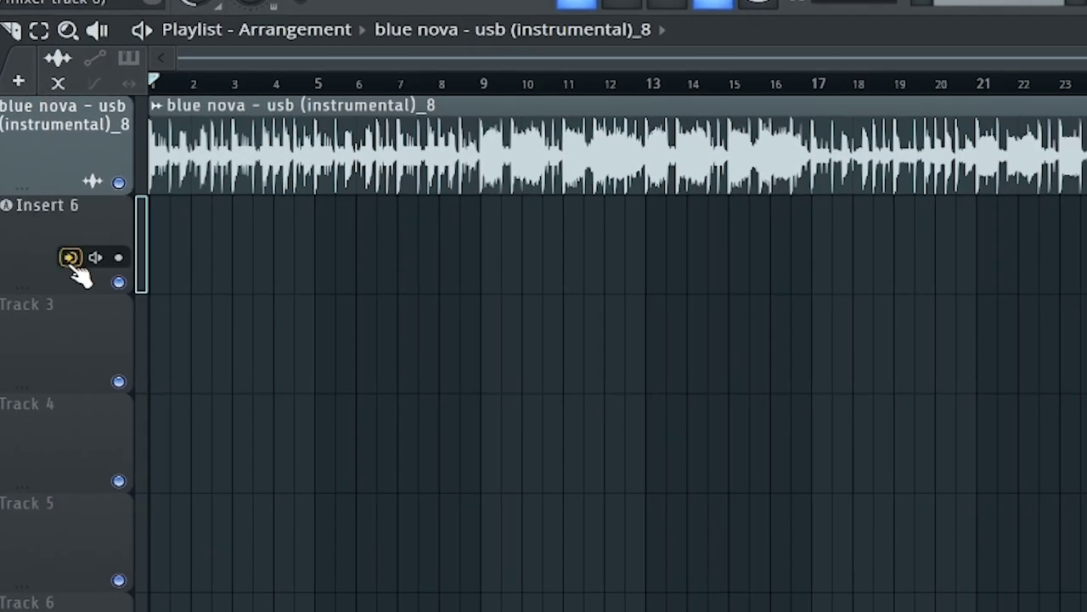
click(71, 258)
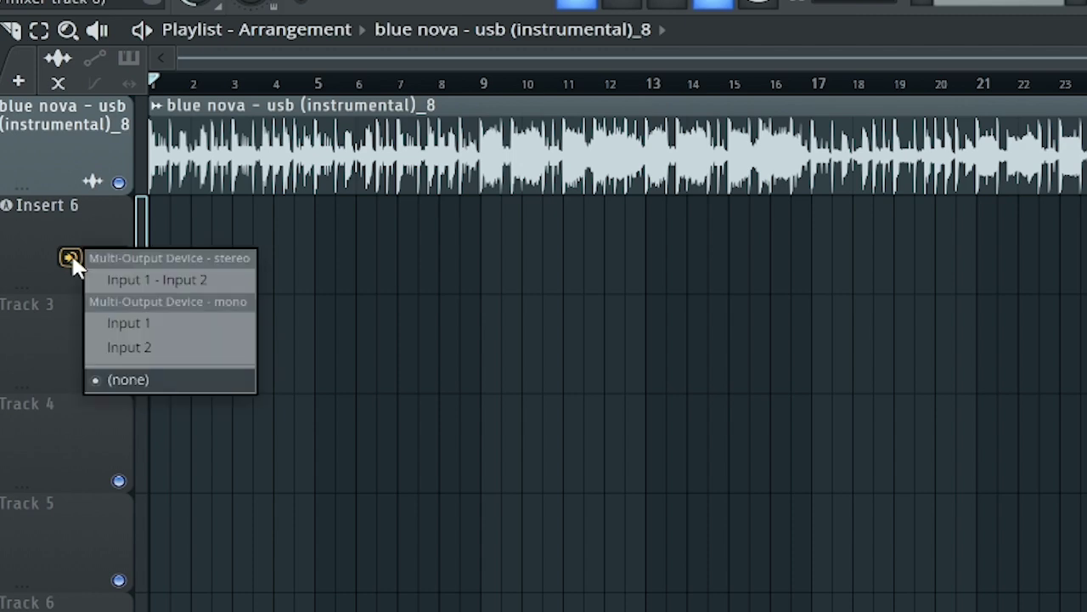
click(146, 330)
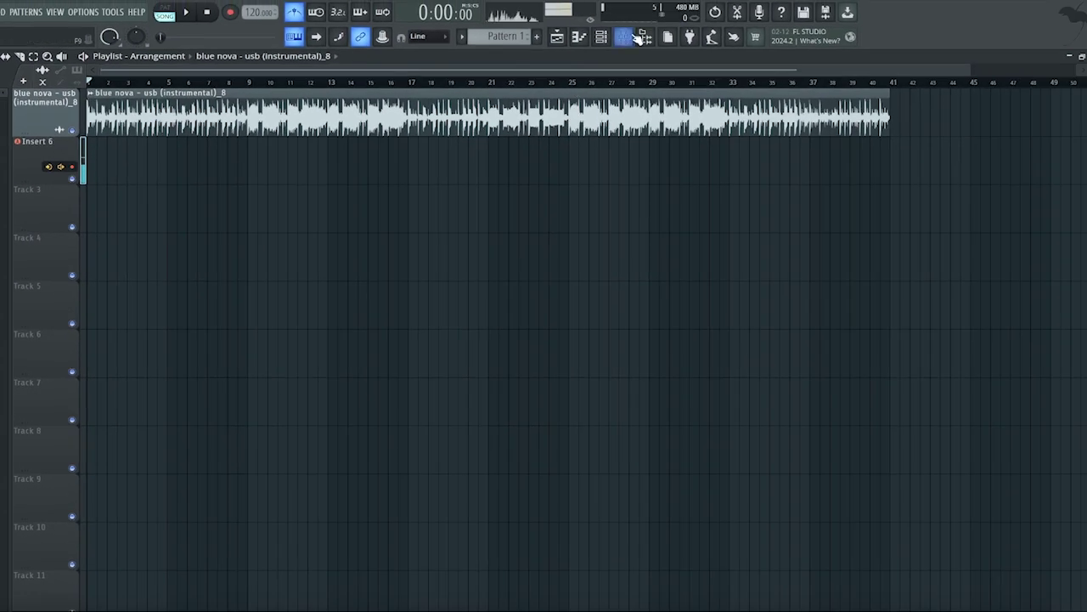
- Dock mixer Insert 6 next to Master and rename it REC
click(634, 36)
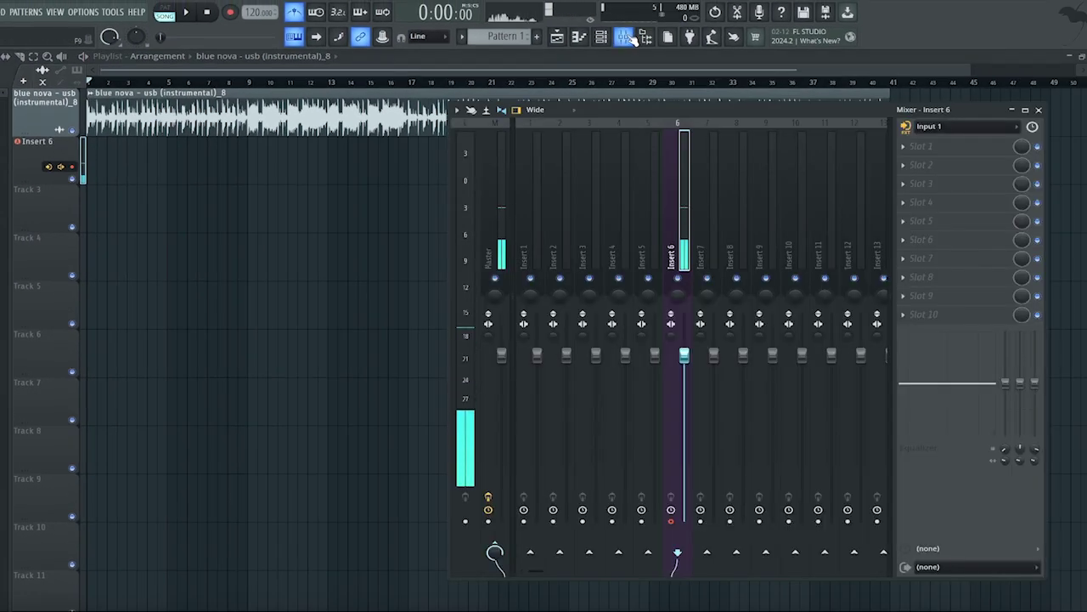
right_click(673, 222)
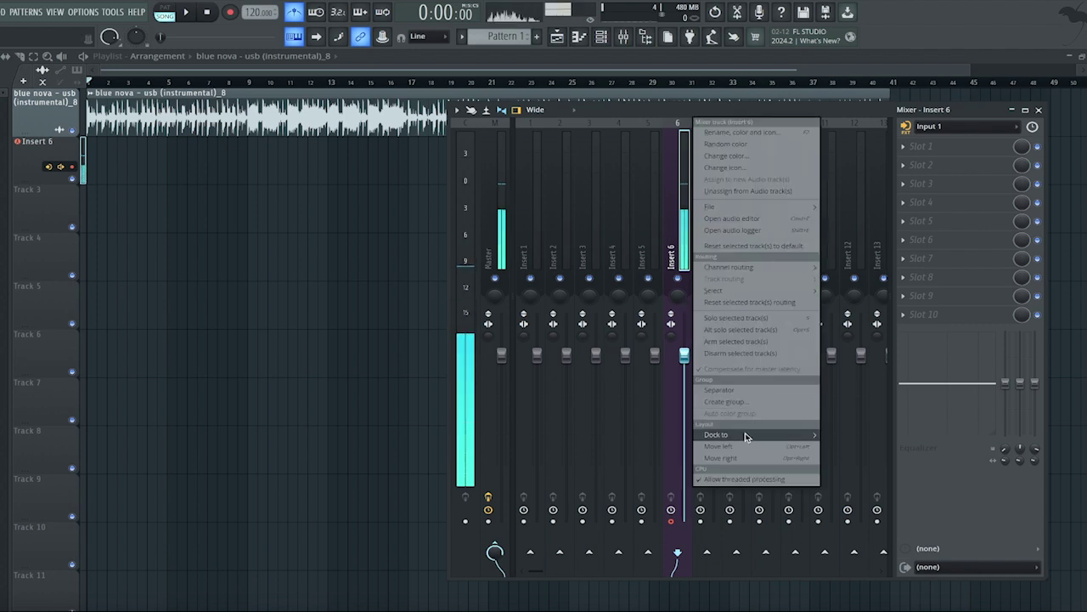
mouse_move(716, 435)
click(837, 438)
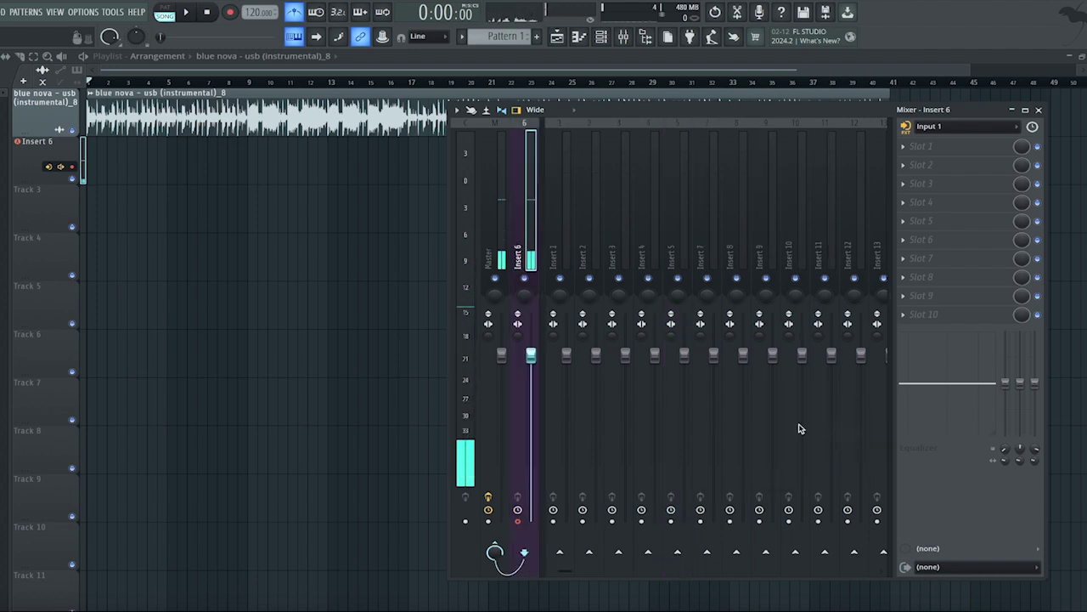
right_click(515, 229)
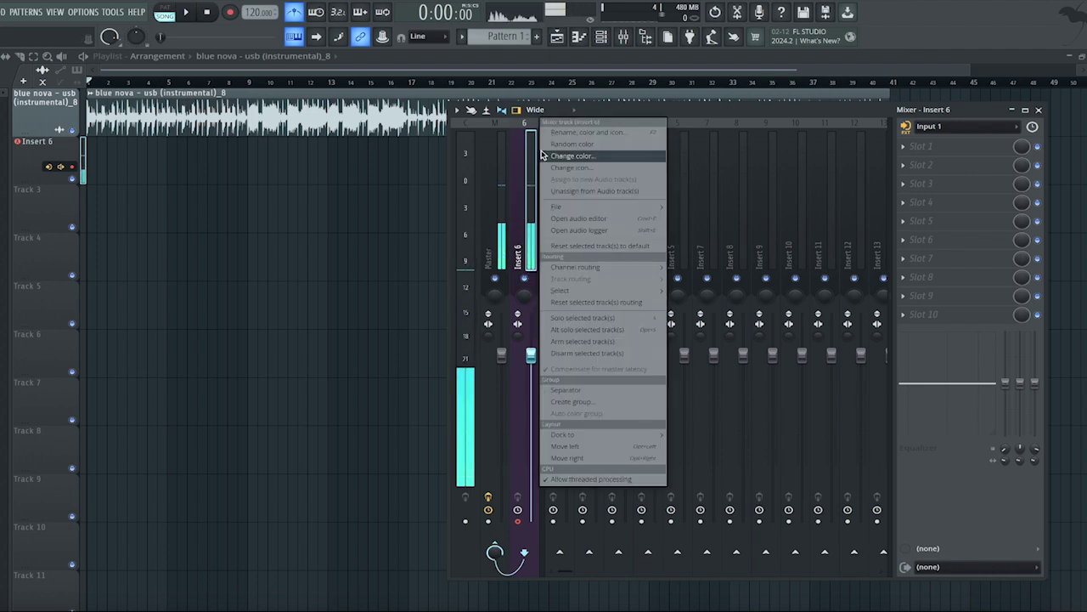
click(554, 133)
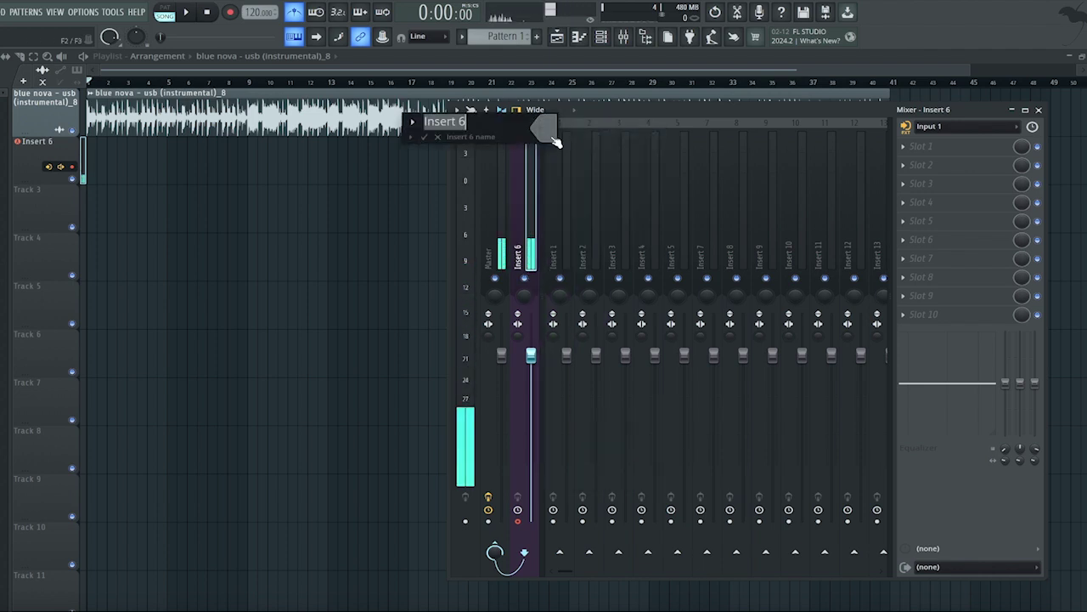
text(REC)
key(Return)
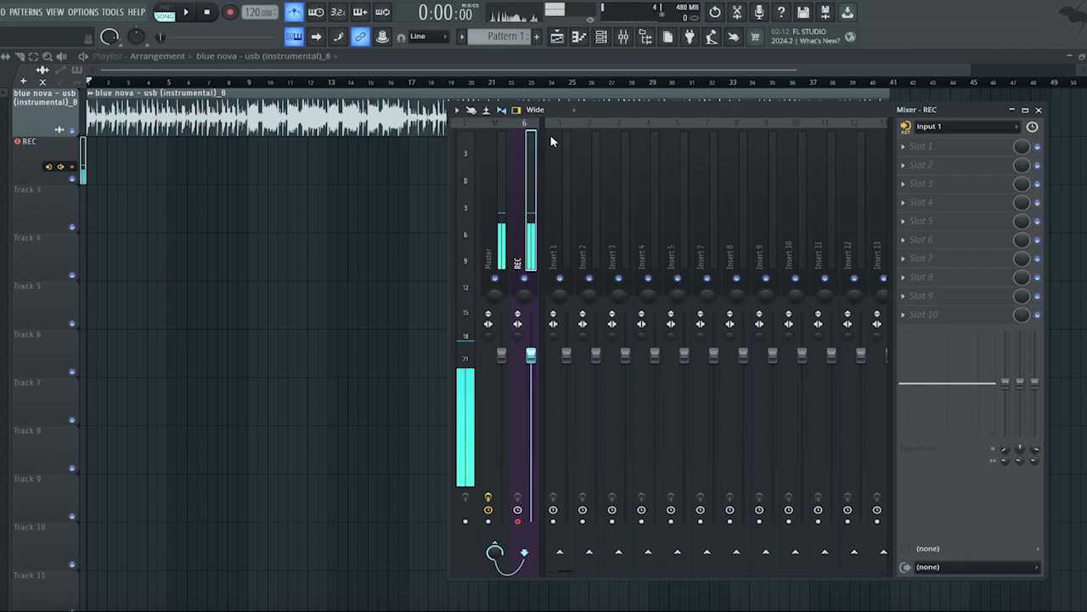
- Colour the REC track bright blue and close the mixer
right_click(514, 185)
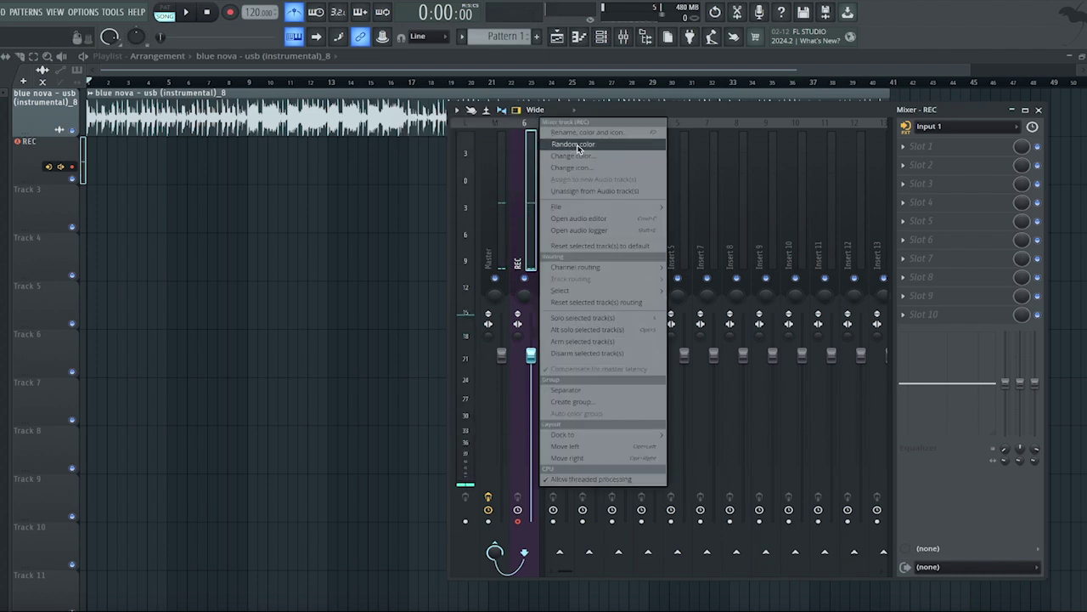
drag(757, 399, 756, 389)
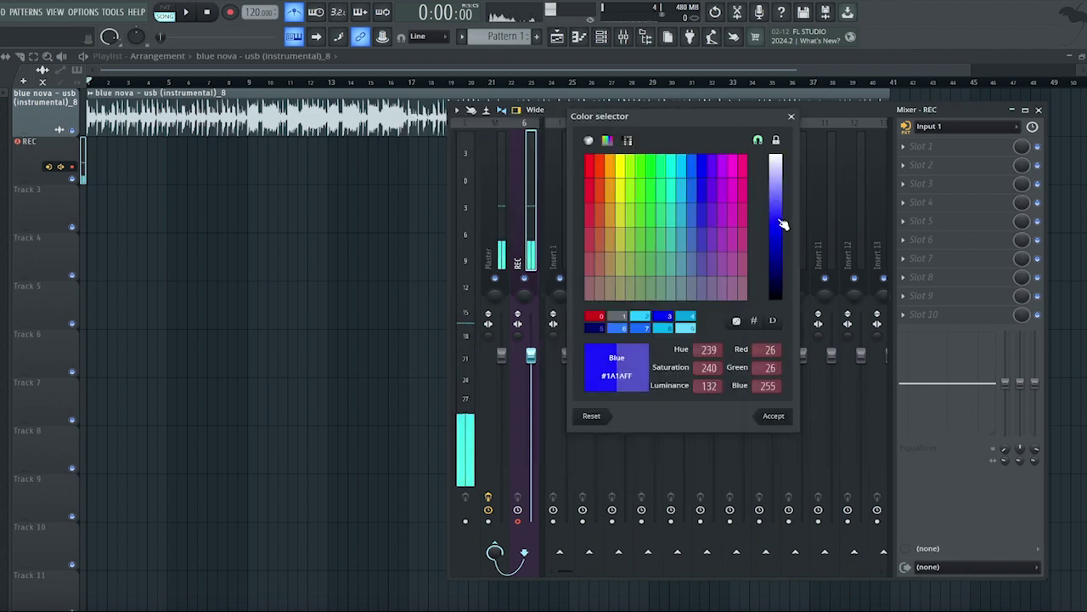
click(773, 416)
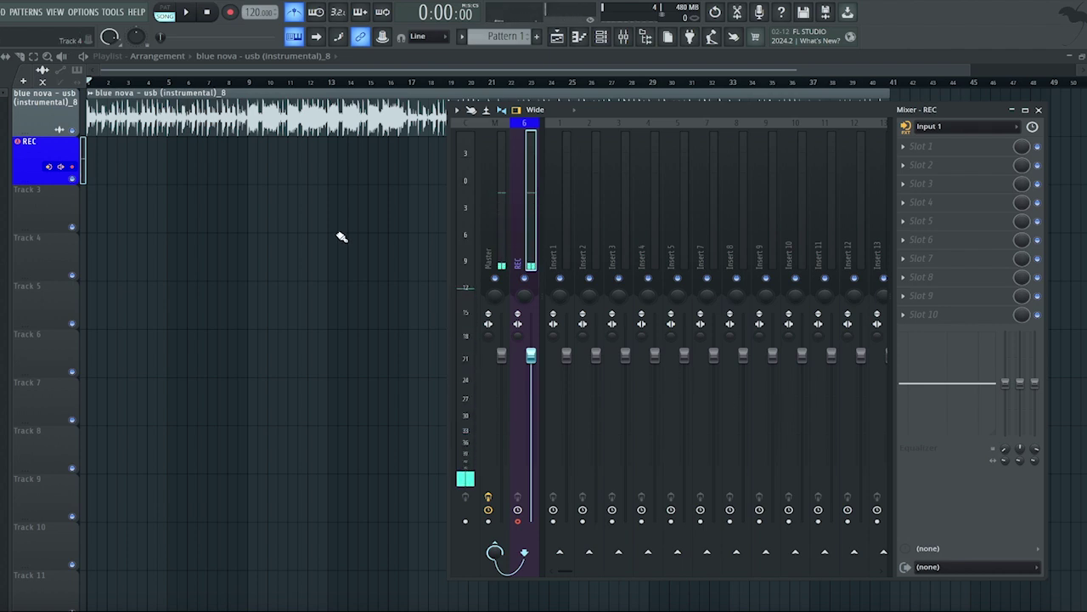
key(F9)
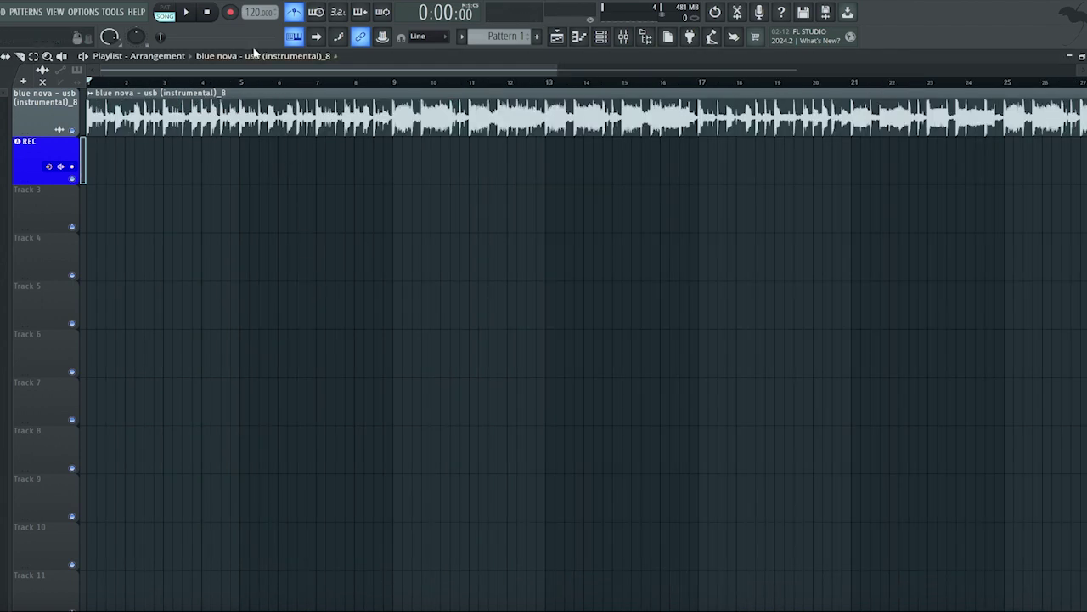
- Arm recording and capture the short vocal test clip untitled_20_24-58_REC at the track start
click(230, 12)
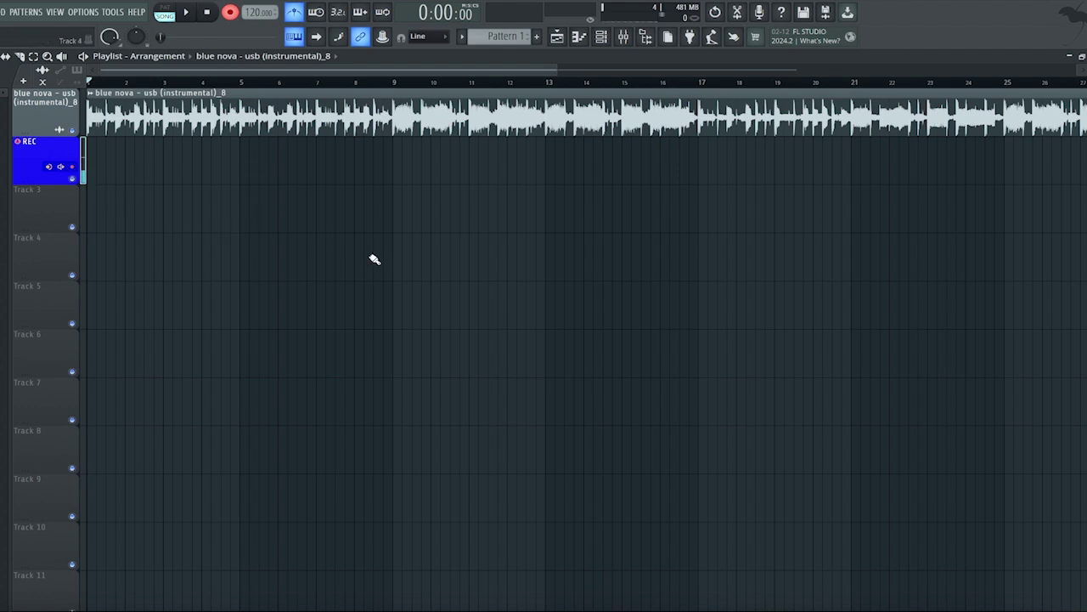
key(space)
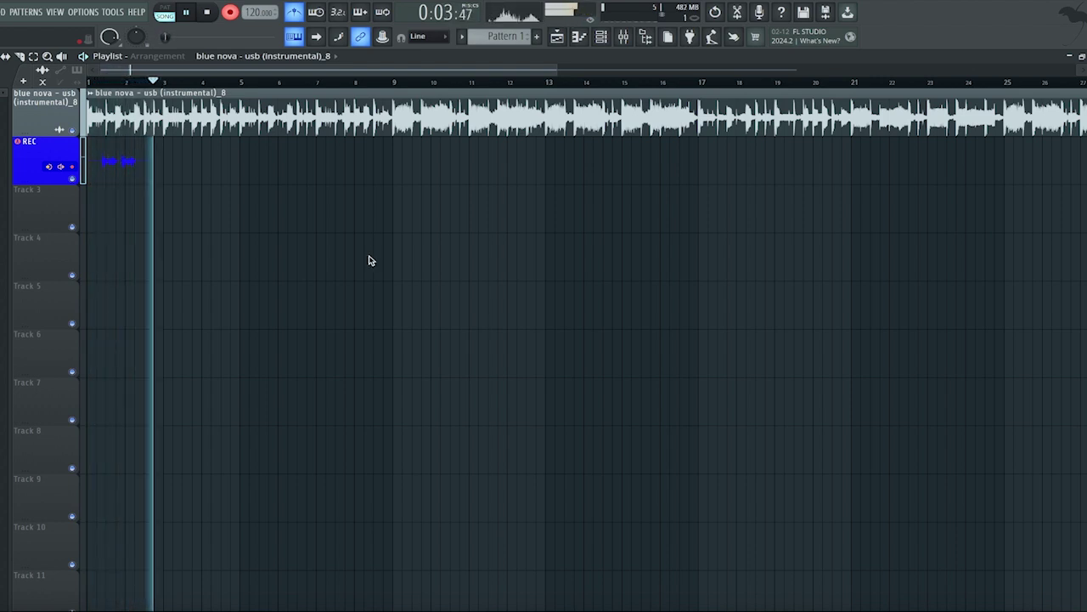
key(space)
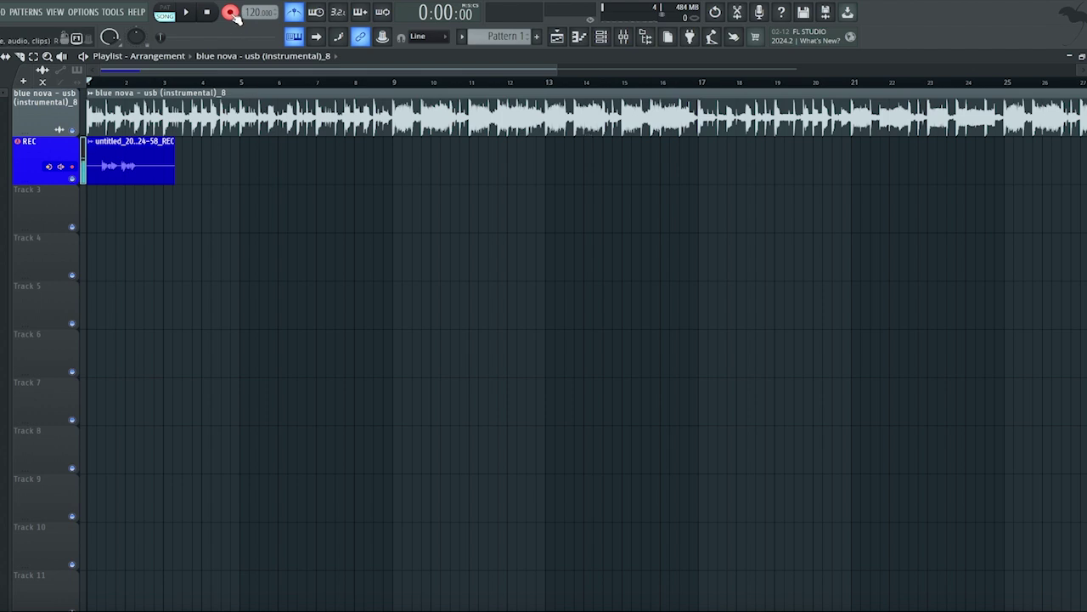
- Route the recorded clip to mixer track 7, mute the instrumental, and play the vocal alone
double_click(141, 164)
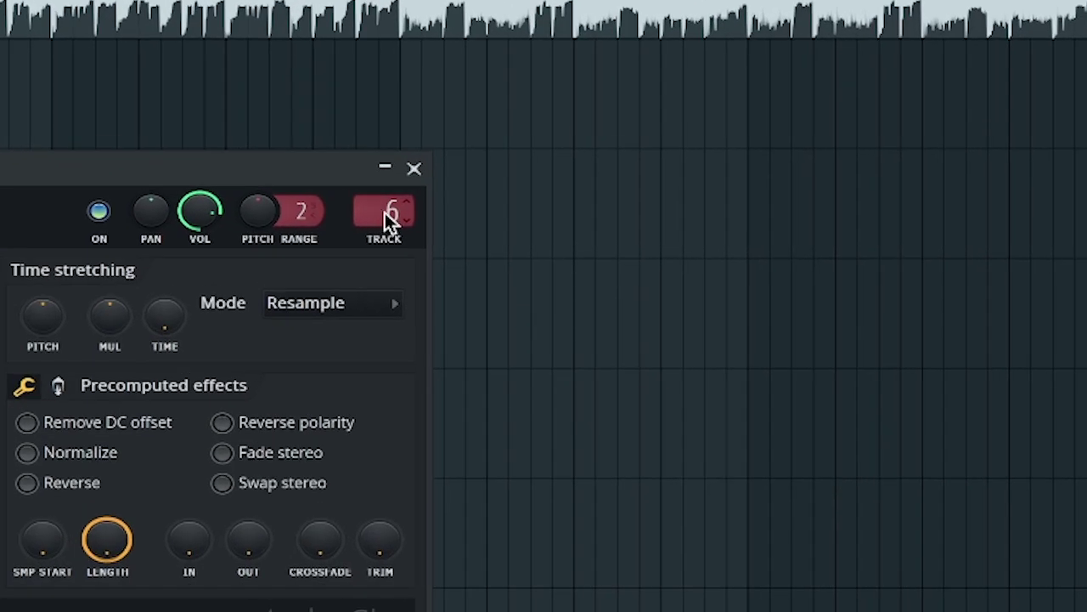
drag(385, 213, 385, 204)
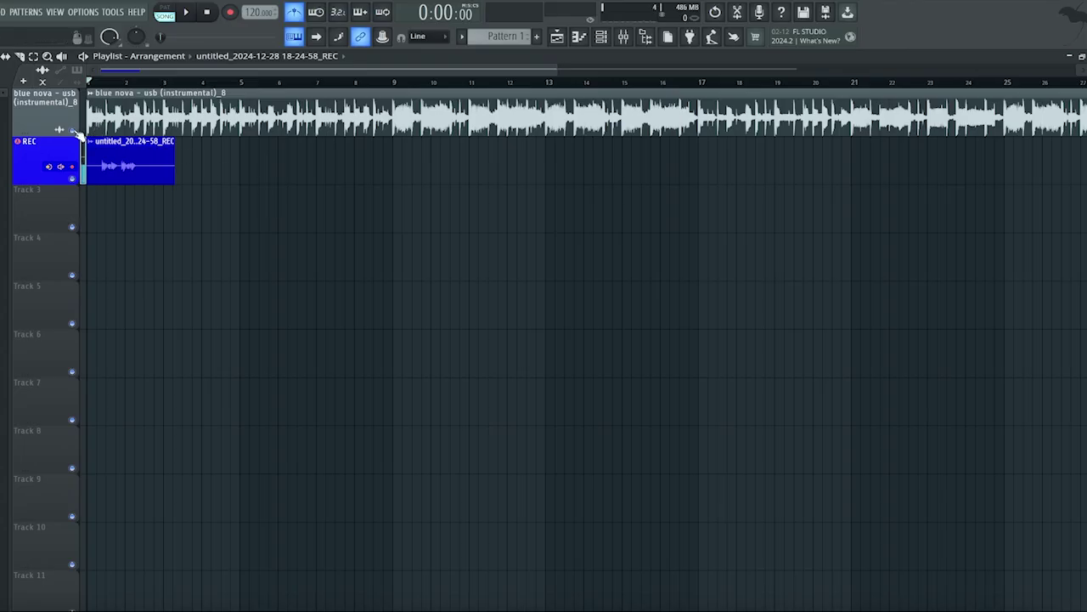
click(73, 131)
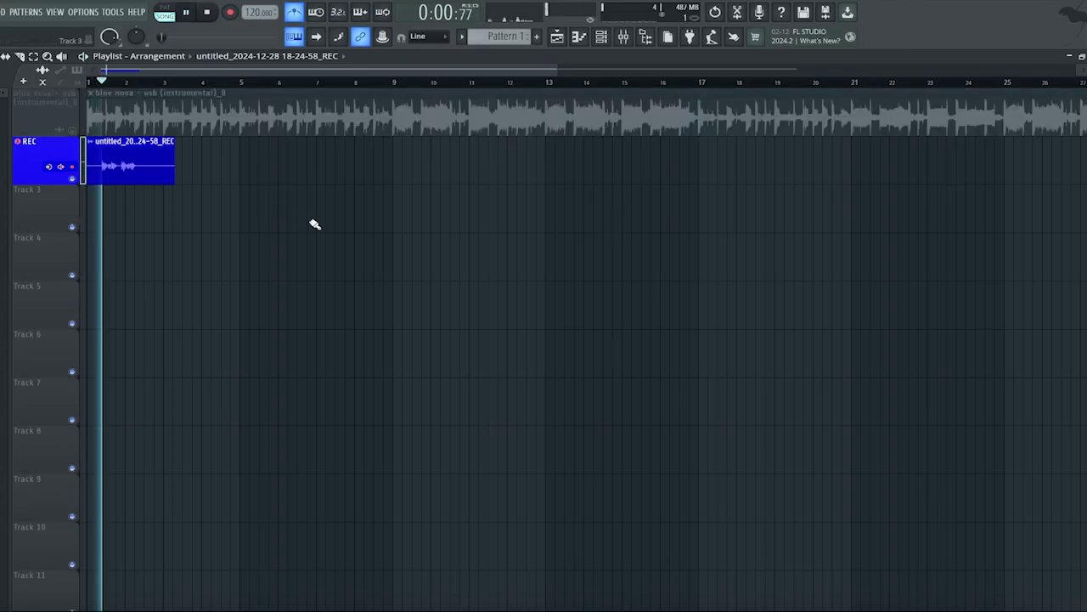
key(space)
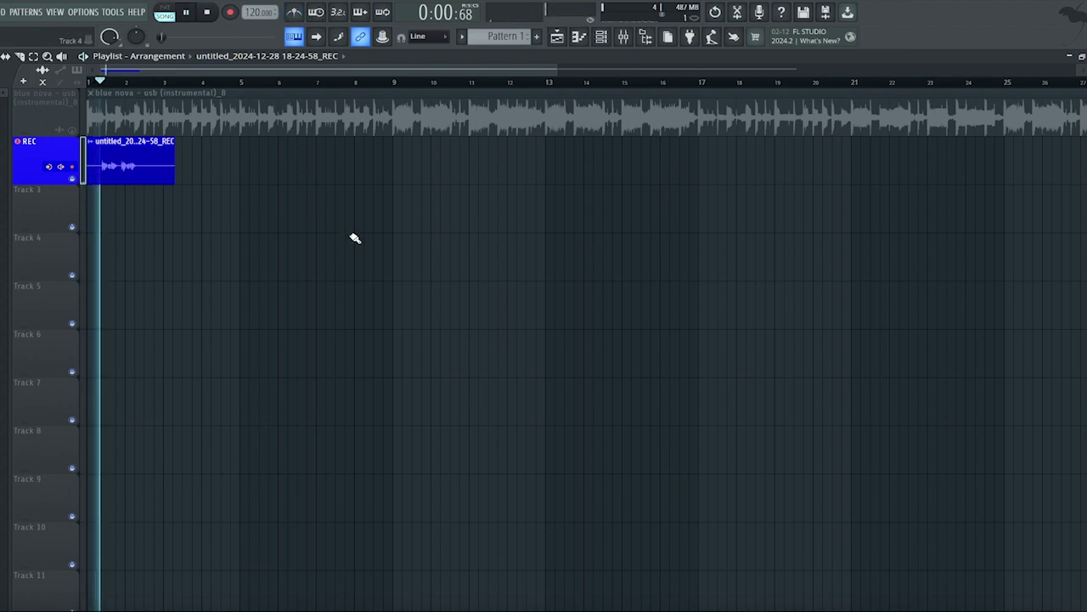